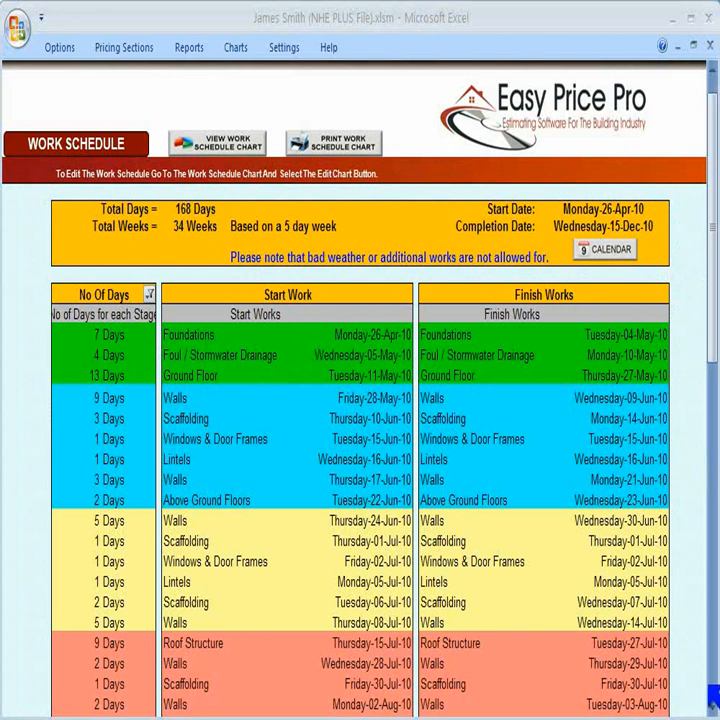
# Step: Review the work schedule's stages, start and finish dates, and the payment due dates beneath them
pyautogui.click(712, 705)
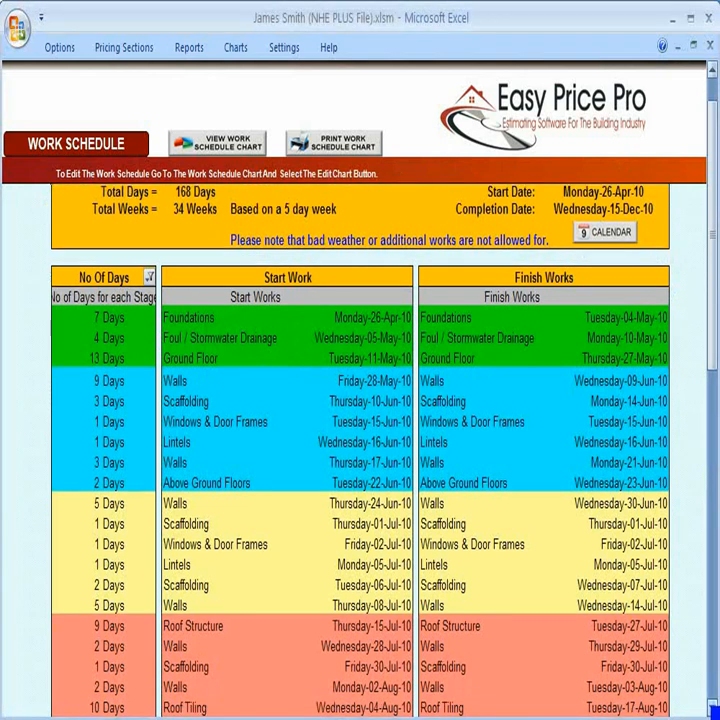
pyautogui.click(712, 706)
pyautogui.click(712, 706)
pyautogui.click(712, 706)
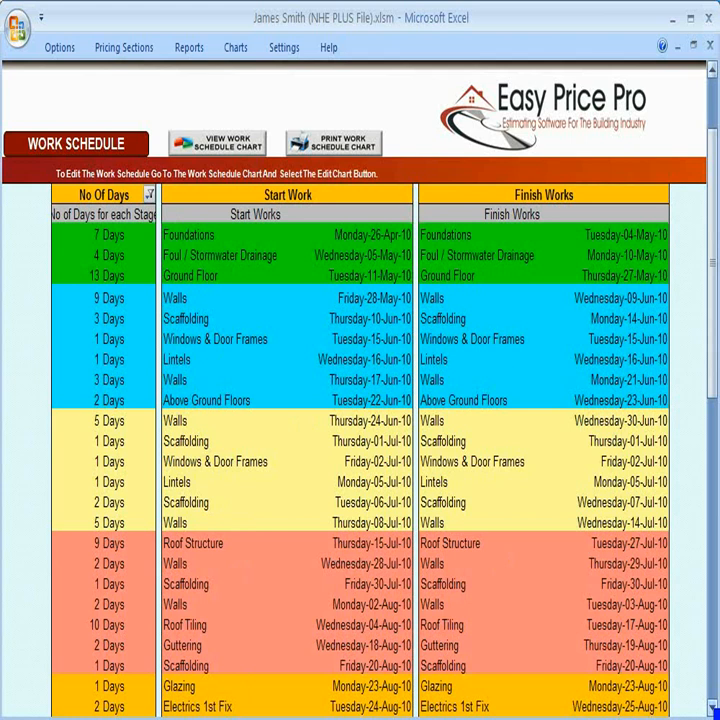
pyautogui.scroll(-7, 360, 440)
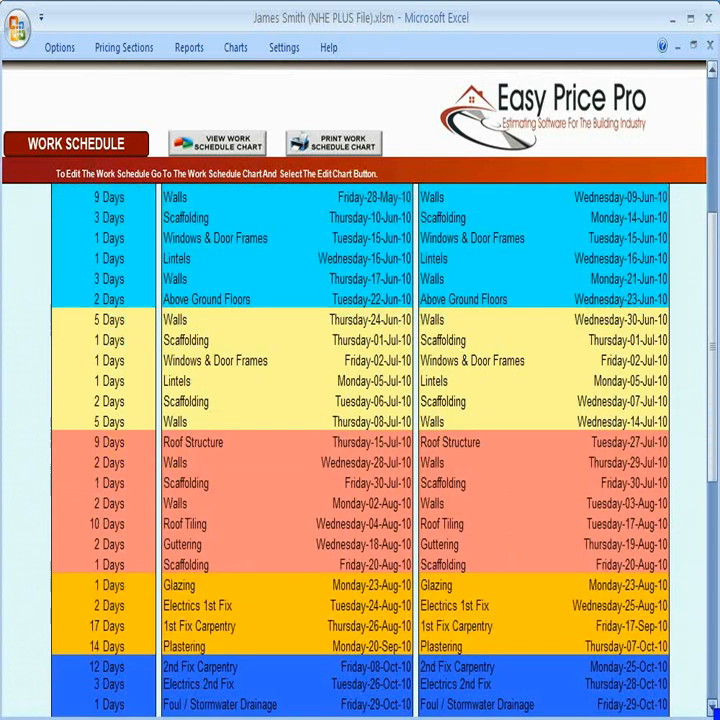
pyautogui.scroll(-2, 360, 440)
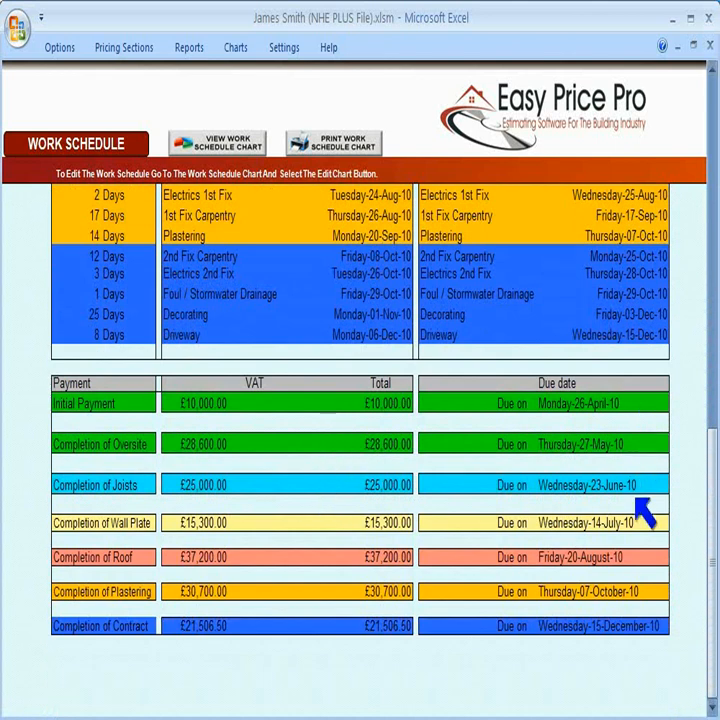
pyautogui.scroll(10, 640, 545)
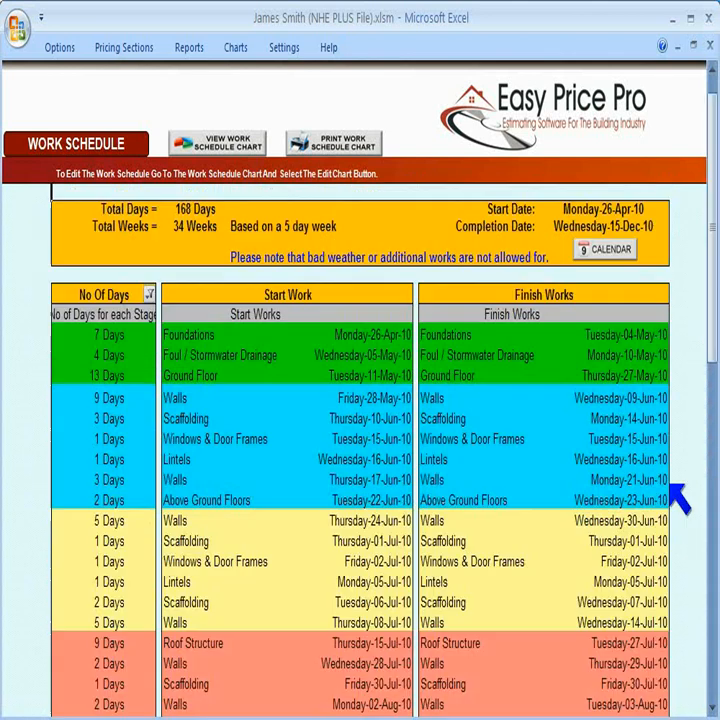
pyautogui.scroll(-1, 584, 482)
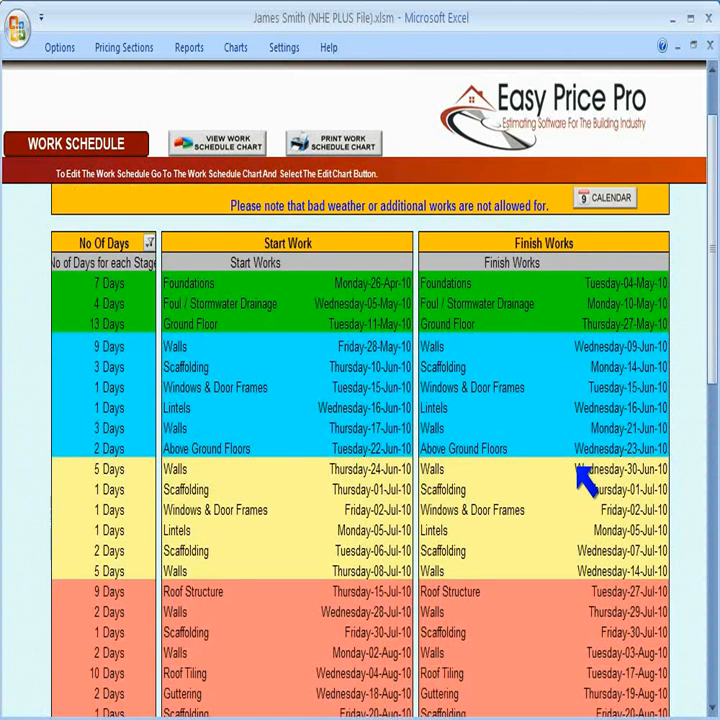
pyautogui.scroll(-1, 584, 482)
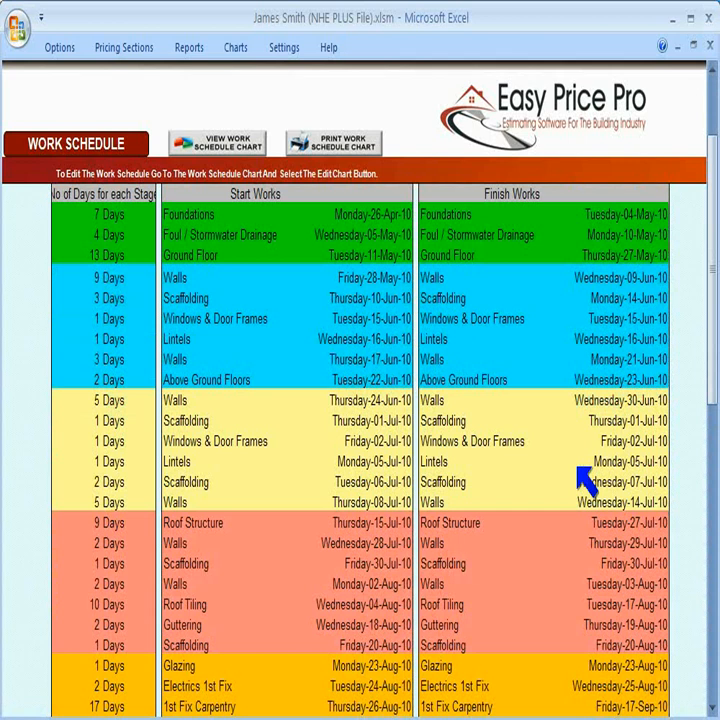
pyautogui.scroll(-1, 578, 469)
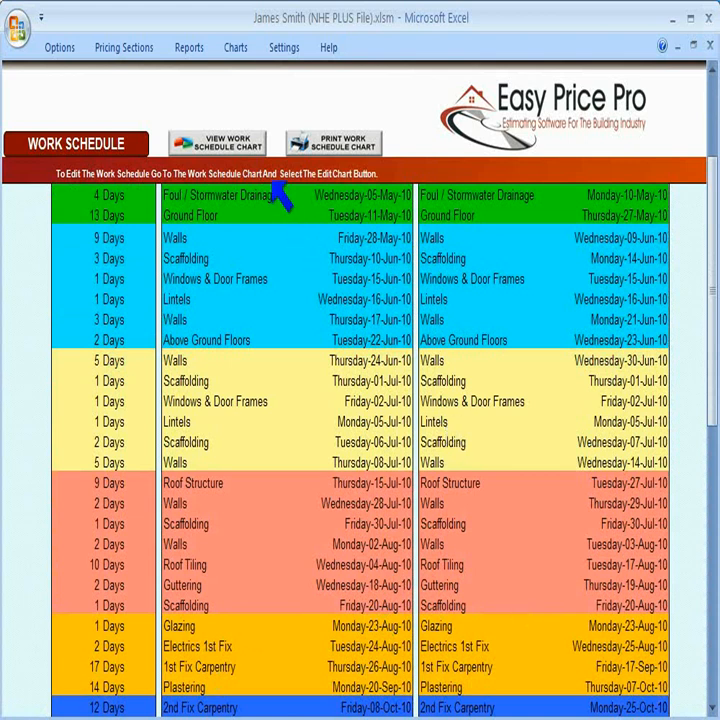
# Step: Open the work schedule chart for editing and select the Plastering item in the Completion of Plastering stage
pyautogui.click(257, 148)
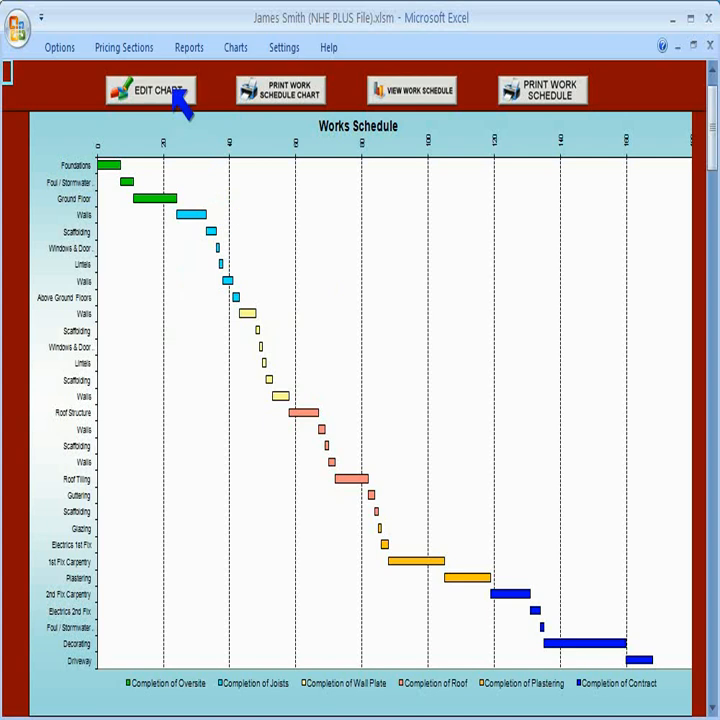
pyautogui.click(176, 95)
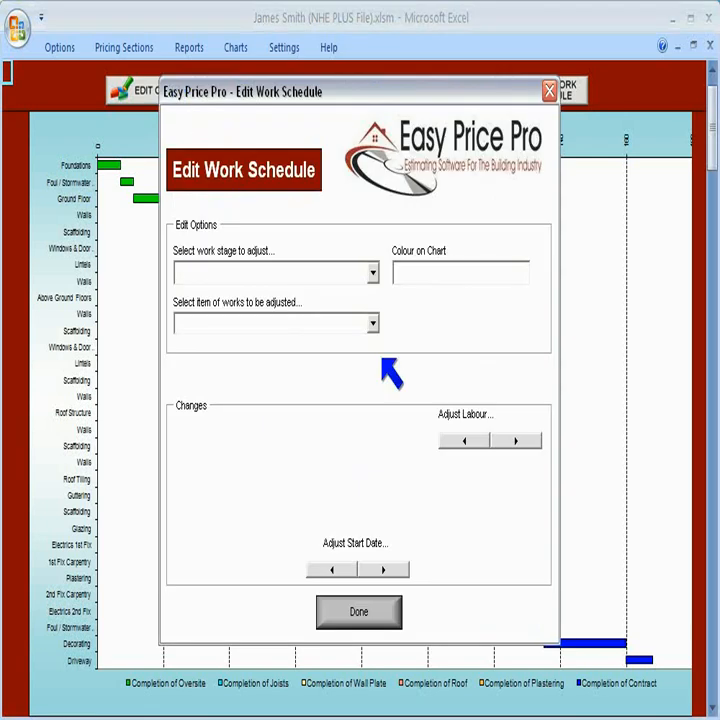
pyautogui.click(376, 272)
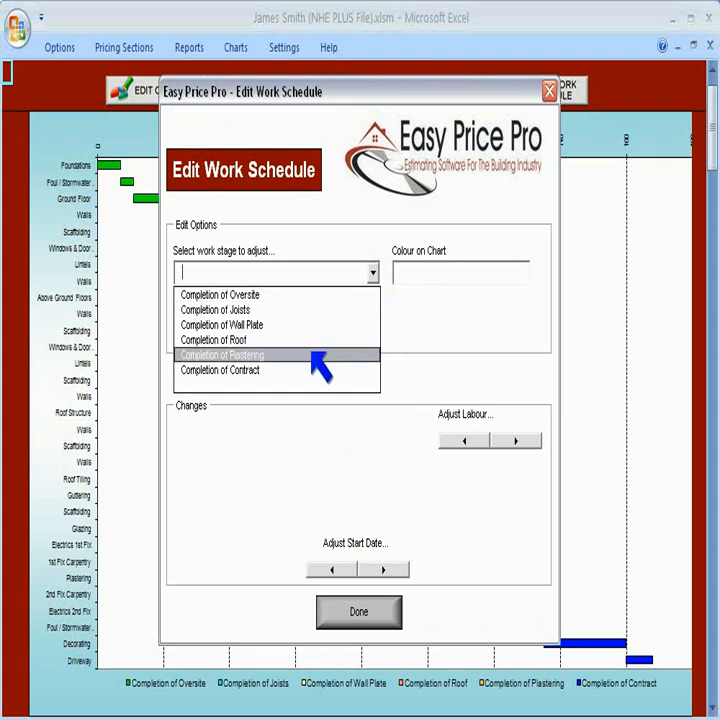
pyautogui.click(316, 356)
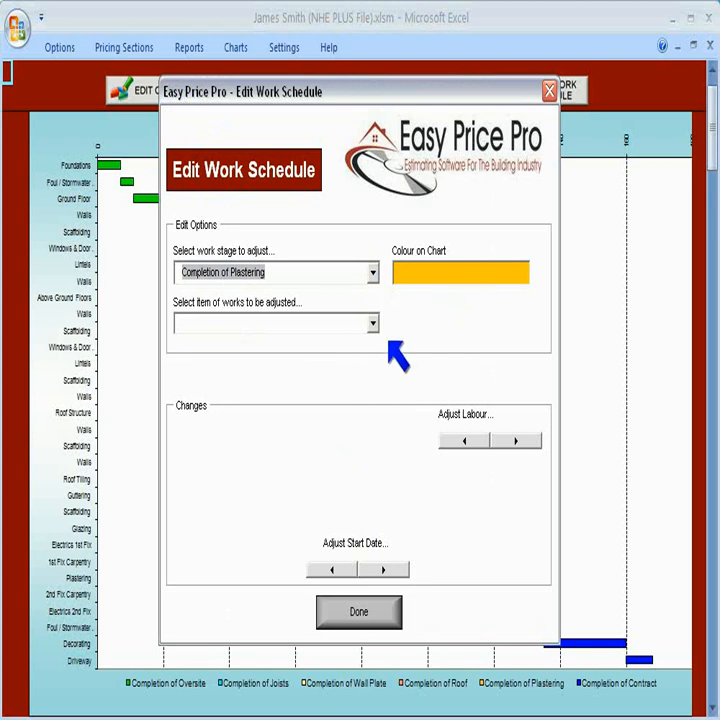
pyautogui.click(373, 323)
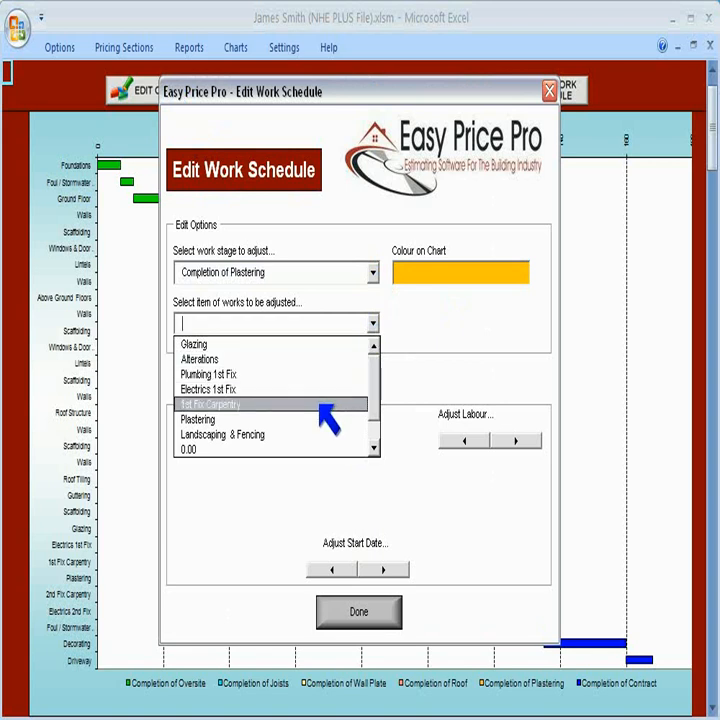
pyautogui.click(327, 419)
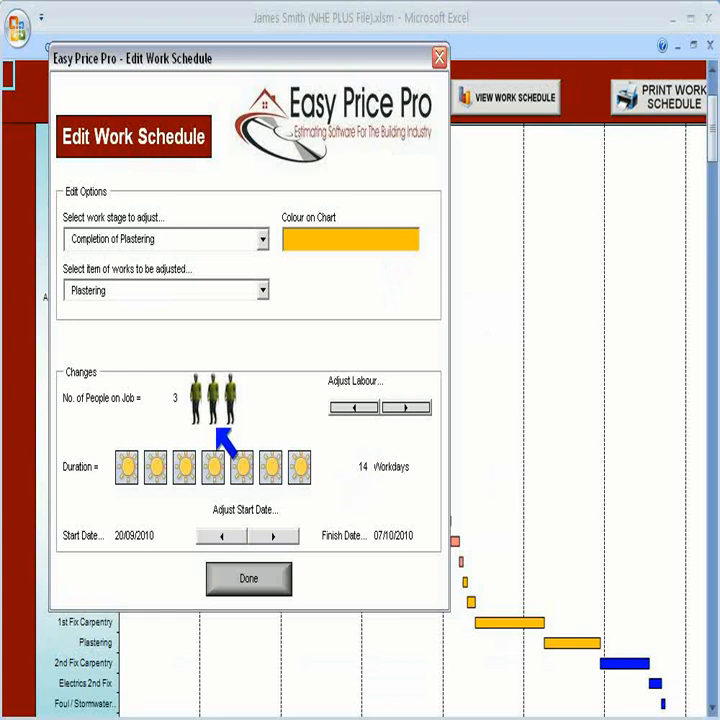
# Step: Try higher labour levels for Plastering, settle on 4 people on the job, and finish the edit
pyautogui.click(405, 408)
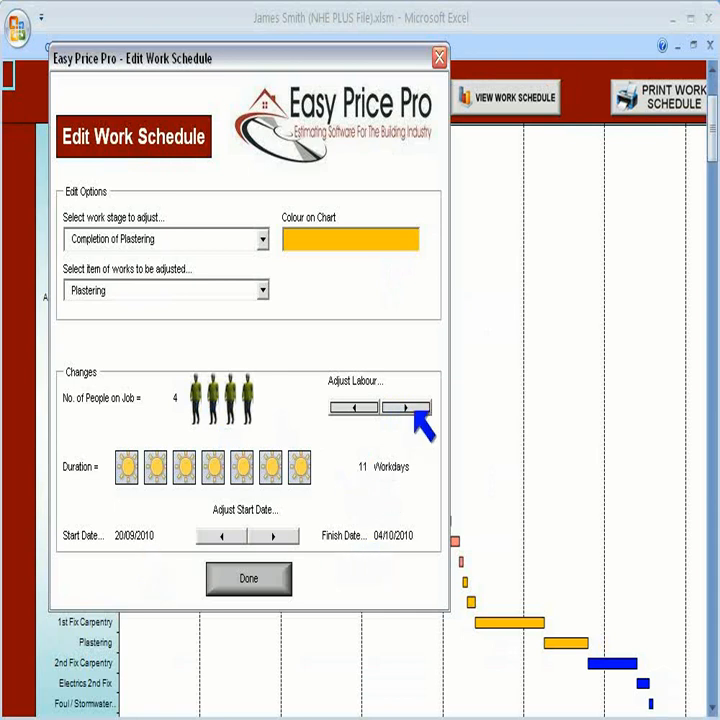
pyautogui.click(413, 409)
pyautogui.click(413, 409)
pyautogui.click(413, 409)
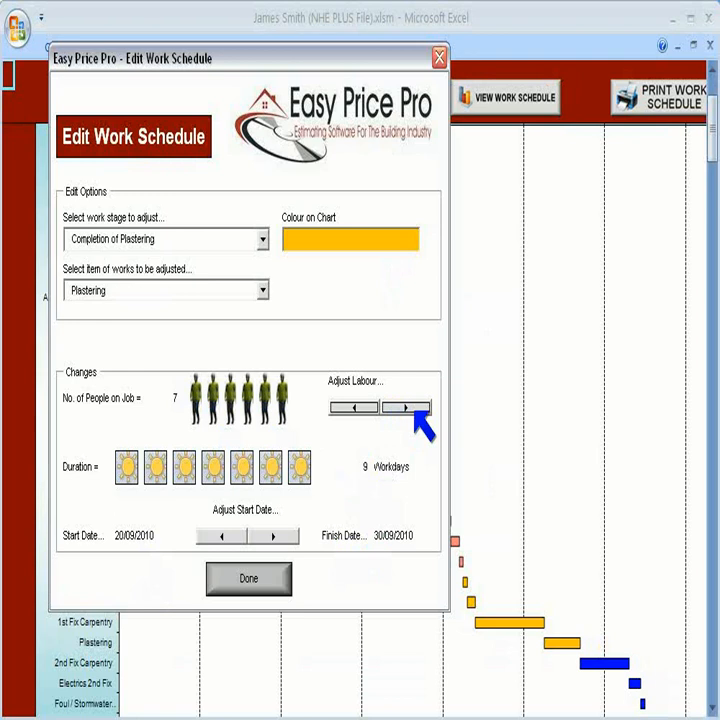
pyautogui.click(413, 409)
pyautogui.click(370, 408)
pyautogui.click(370, 408)
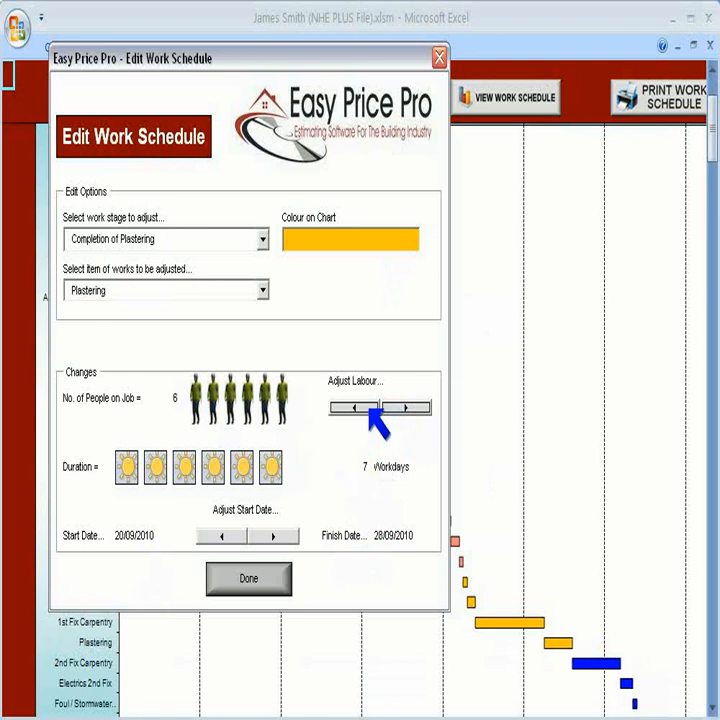
pyautogui.click(370, 408)
pyautogui.click(370, 408)
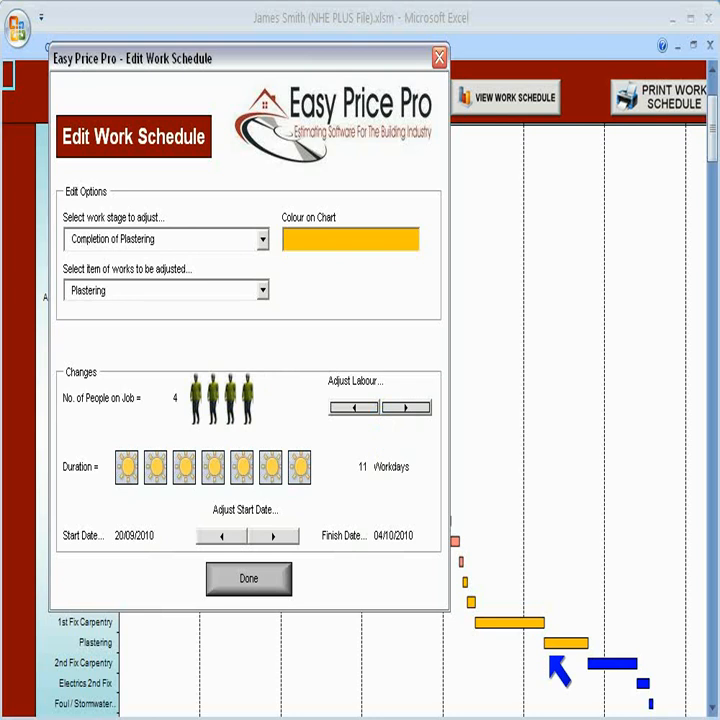
pyautogui.click(404, 416)
pyautogui.click(405, 418)
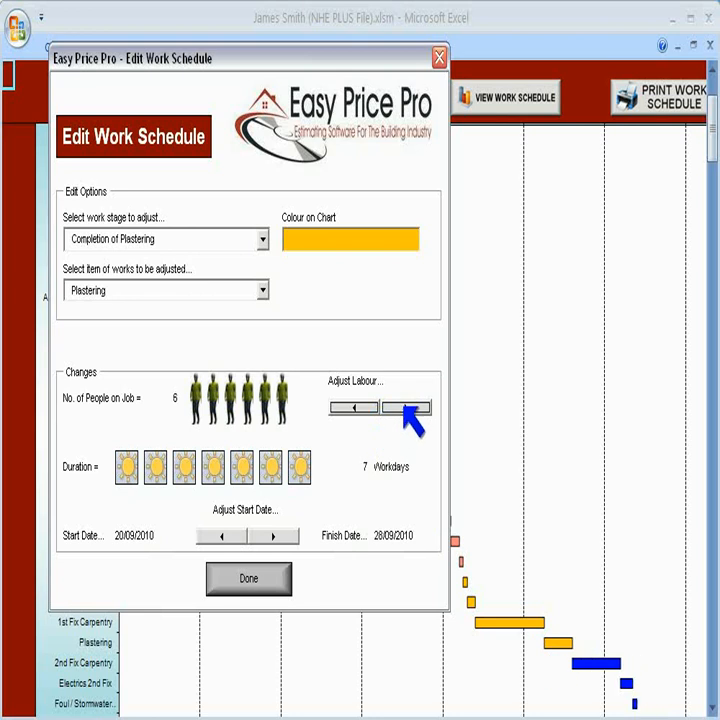
pyautogui.click(405, 407)
pyautogui.click(368, 407)
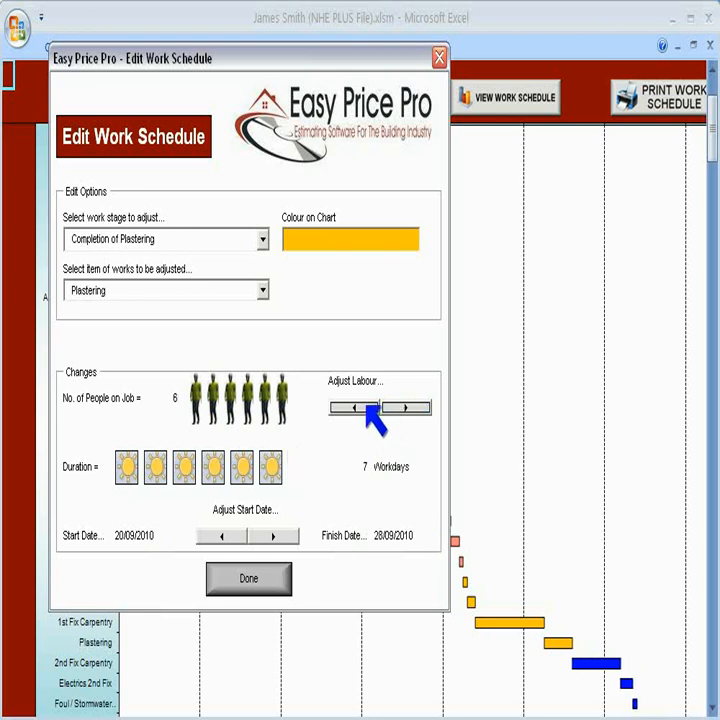
pyautogui.click(368, 407)
pyautogui.click(368, 407)
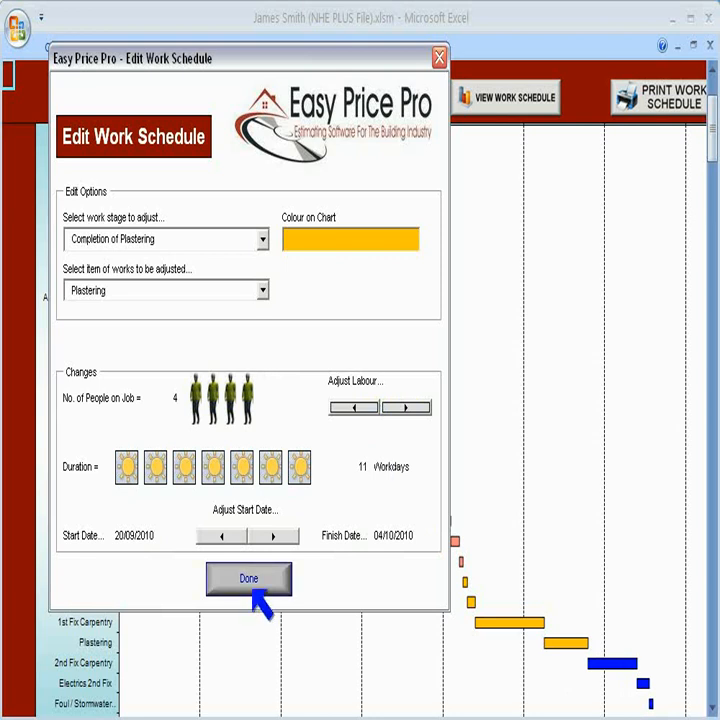
pyautogui.click(254, 588)
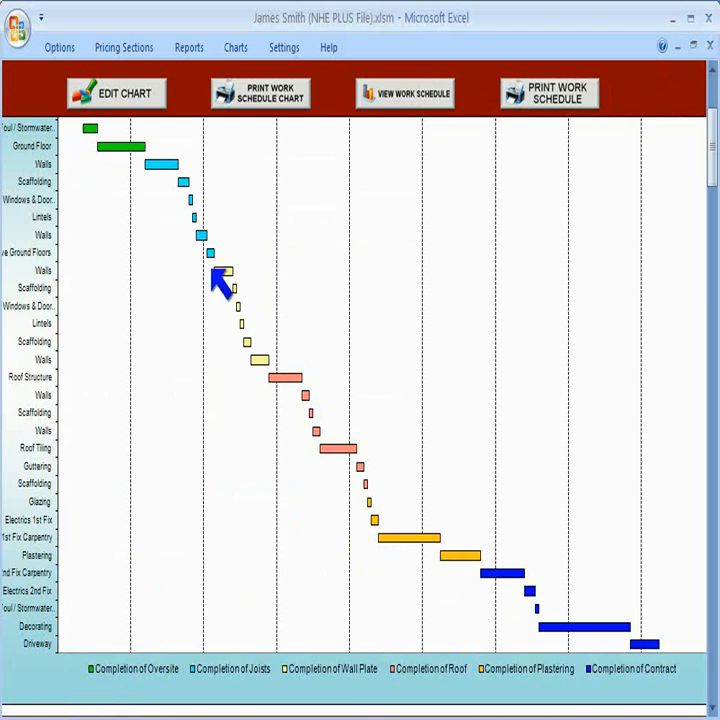
# Step: Reopen the chart for editing and select the Driveway item in the Completion of Contract stage
pyautogui.click(150, 98)
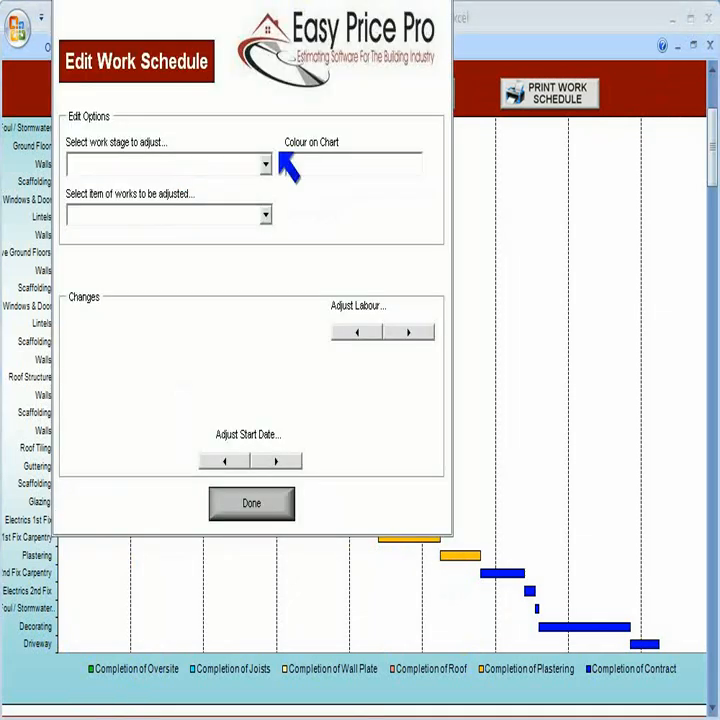
pyautogui.click(266, 164)
pyautogui.click(225, 259)
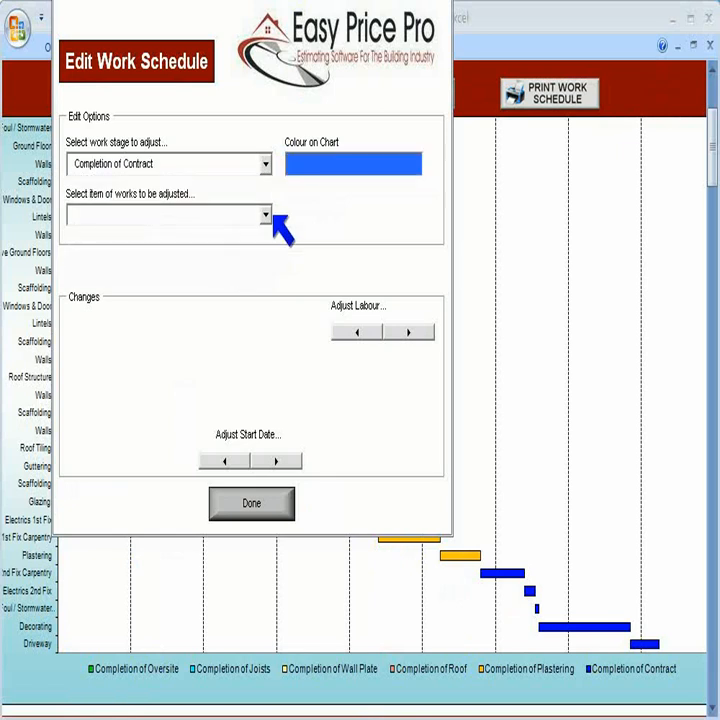
pyautogui.click(266, 215)
pyautogui.click(228, 341)
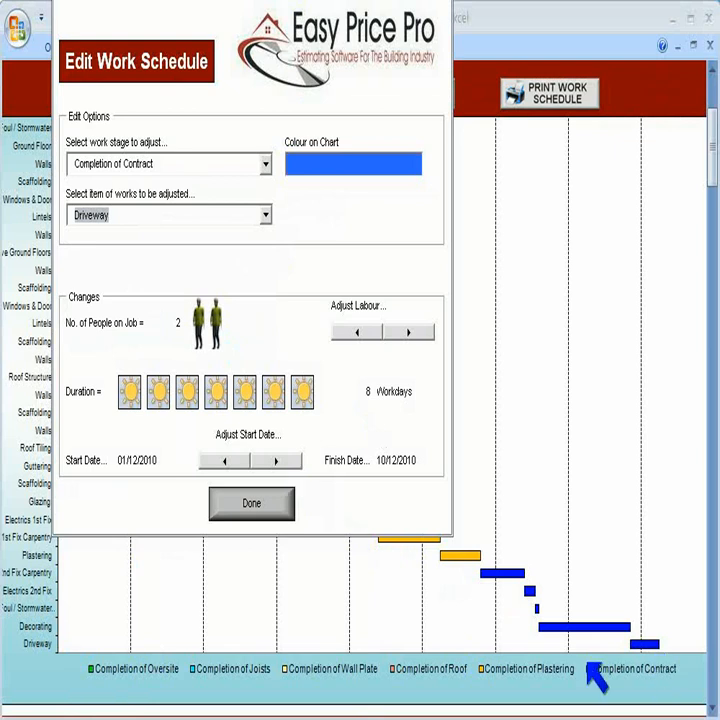
# Step: Move the Driveway start date back to 20/09/2010 and finish the edit
pyautogui.click(238, 461)
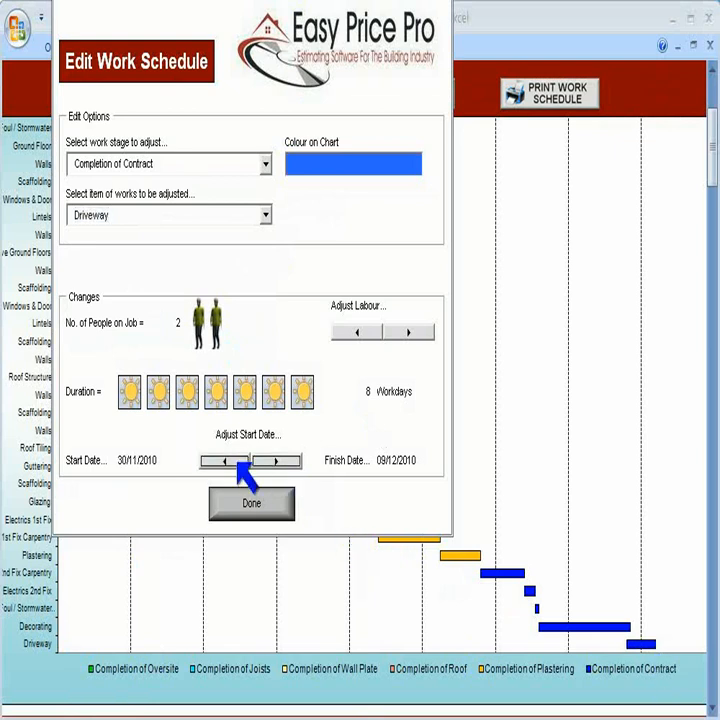
pyautogui.click(238, 461)
pyautogui.click(238, 461)
pyautogui.click(238, 461)
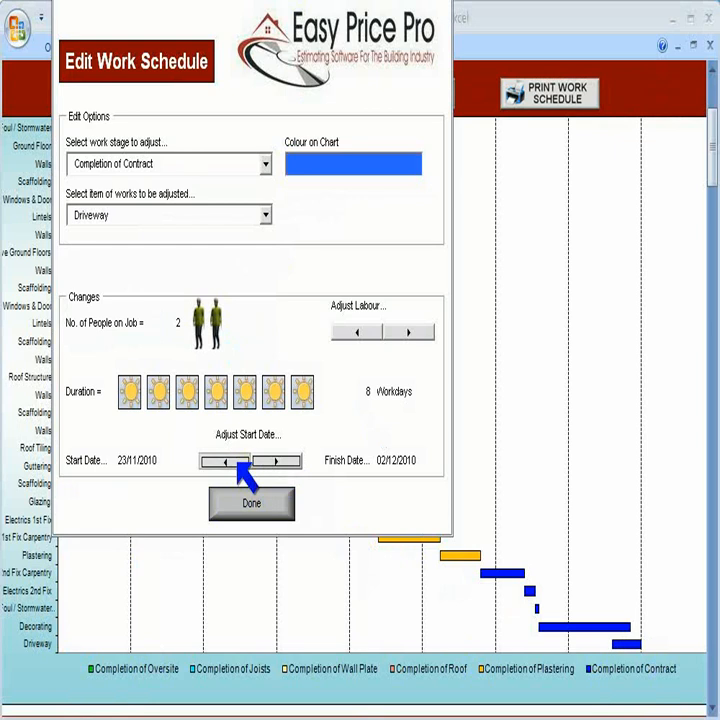
pyautogui.click(238, 461)
pyautogui.click(238, 461)
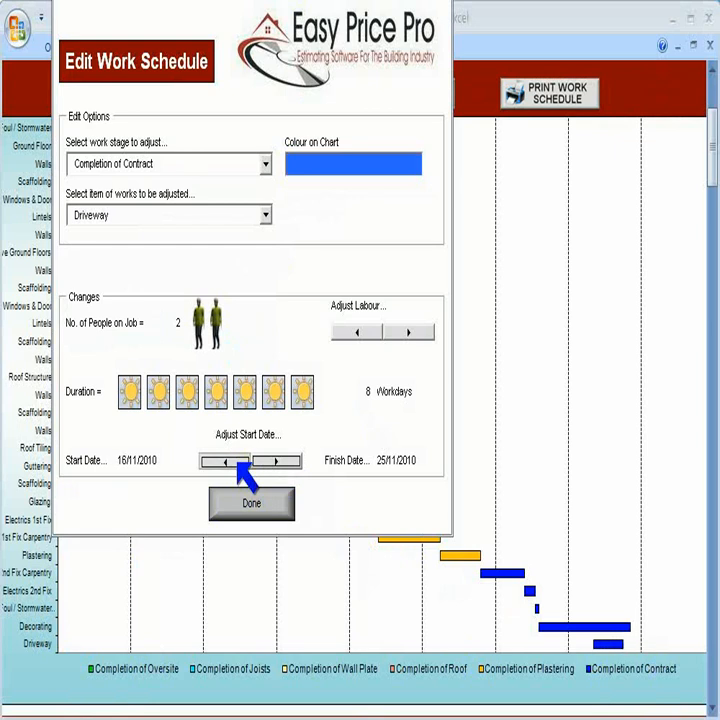
pyautogui.click(238, 461)
pyautogui.click(238, 461)
pyautogui.click(238, 461)
pyautogui.click(238, 461)
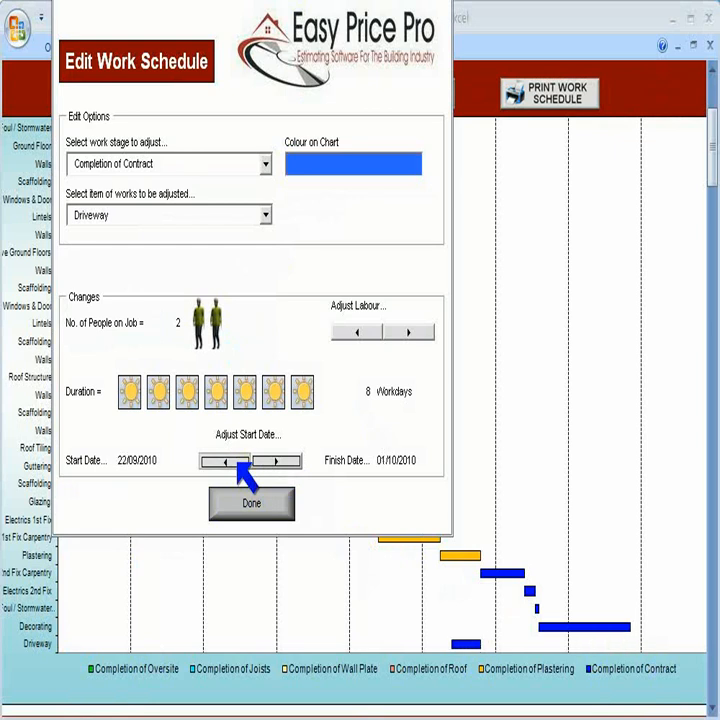
pyautogui.click(238, 461)
pyautogui.click(238, 461)
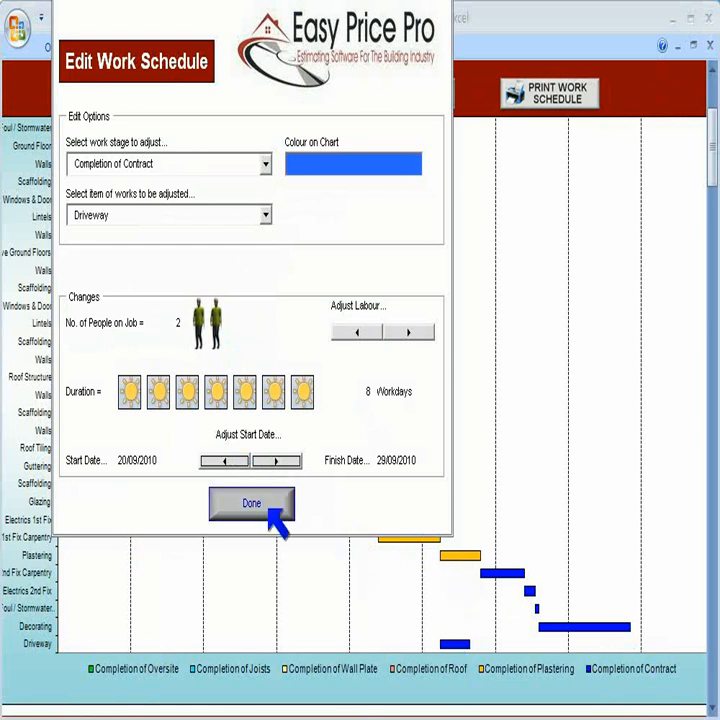
pyautogui.click(266, 506)
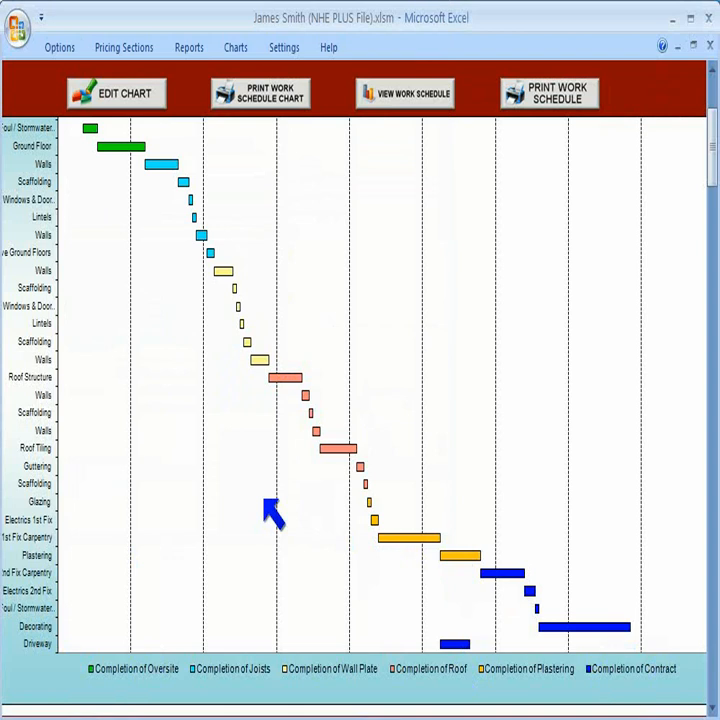
# Step: Return to the work schedule table and check the Plastering and Driveway dates
pyautogui.click(418, 96)
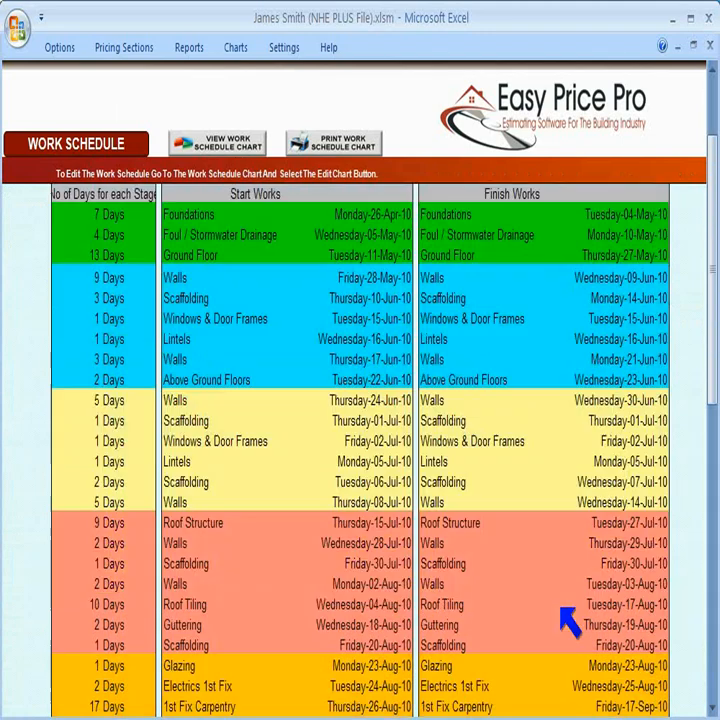
pyautogui.scroll(-5, 569, 622)
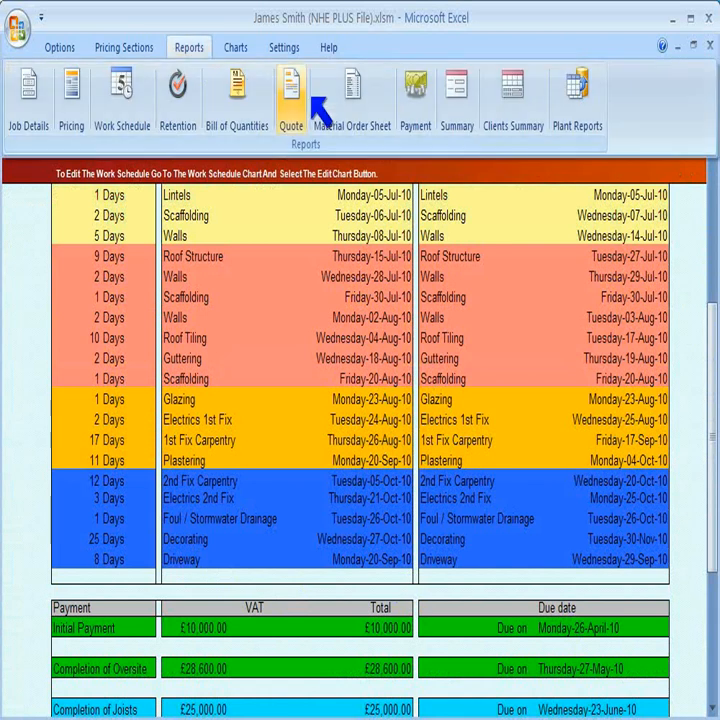
# Step: Open the payment schedule report and select the Driveway item under the Completion of Contract payment
pyautogui.click(412, 102)
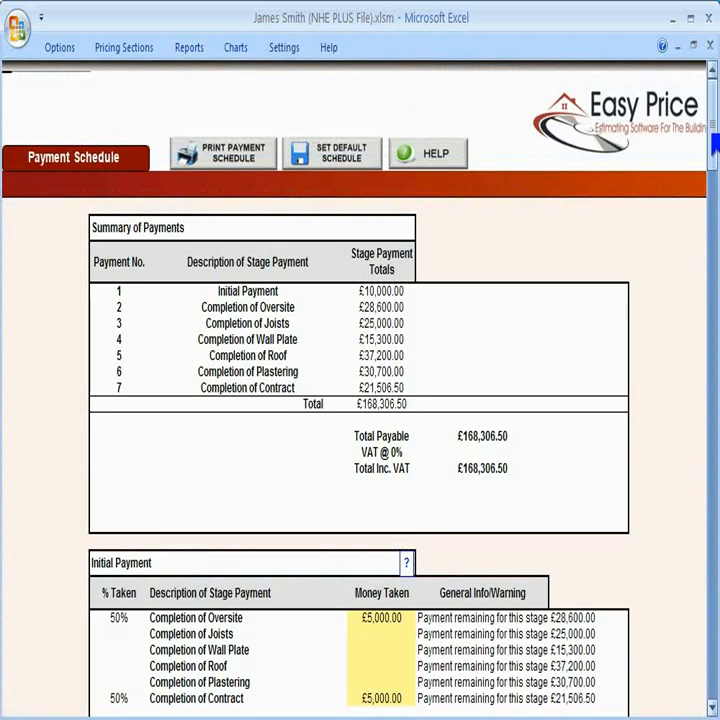
pyautogui.moveTo(714, 145); pyautogui.dragTo(709, 522)
pyautogui.click(175, 427)
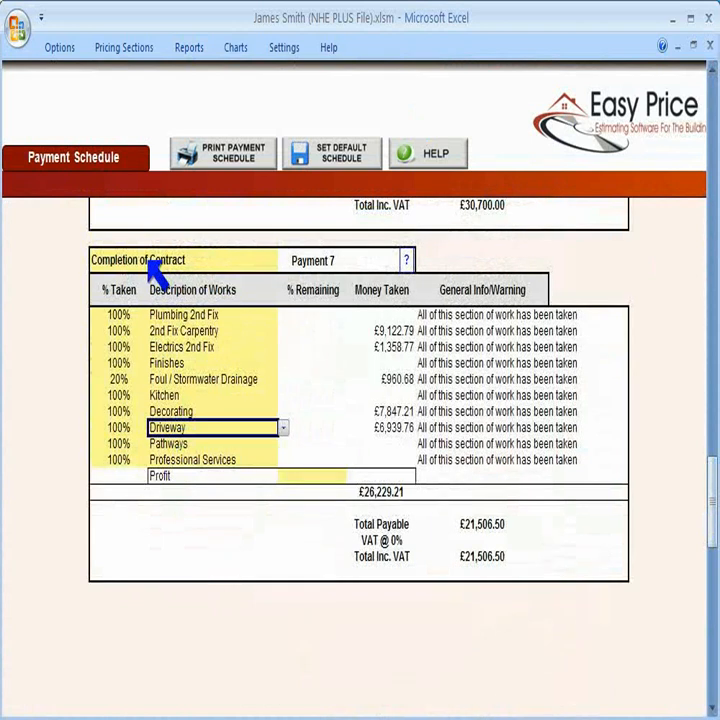
# Step: Remove Driveway and its percentage from the Completion of Contract payment and add it to the Completion of Plastering payment at 100% taken
pyautogui.press('Delete')
pyautogui.click(120, 427)
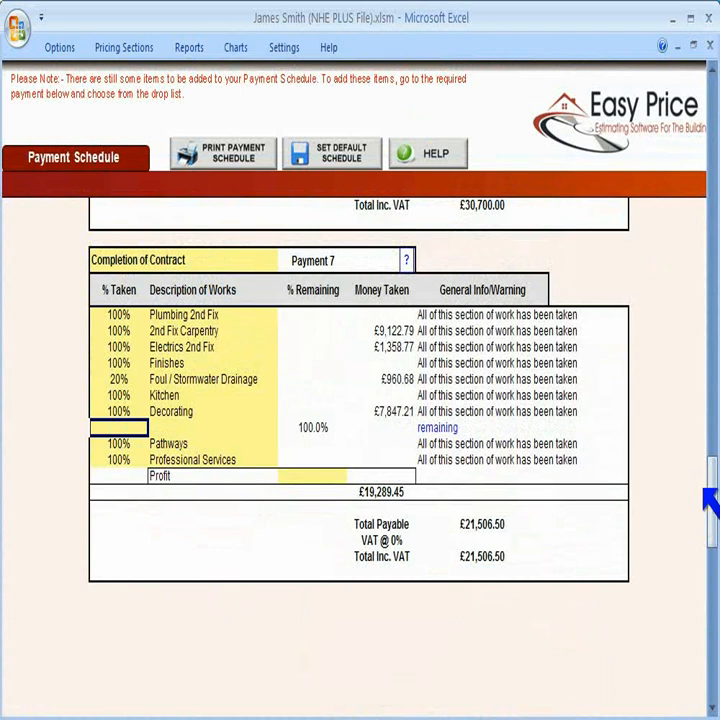
pyautogui.moveTo(714, 500); pyautogui.dragTo(714, 487)
pyautogui.click(220, 525)
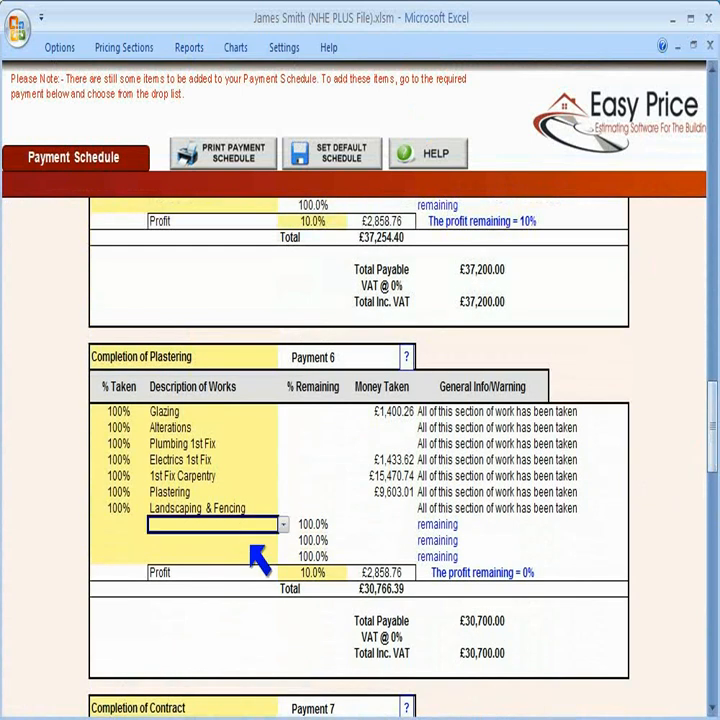
pyautogui.click(285, 525)
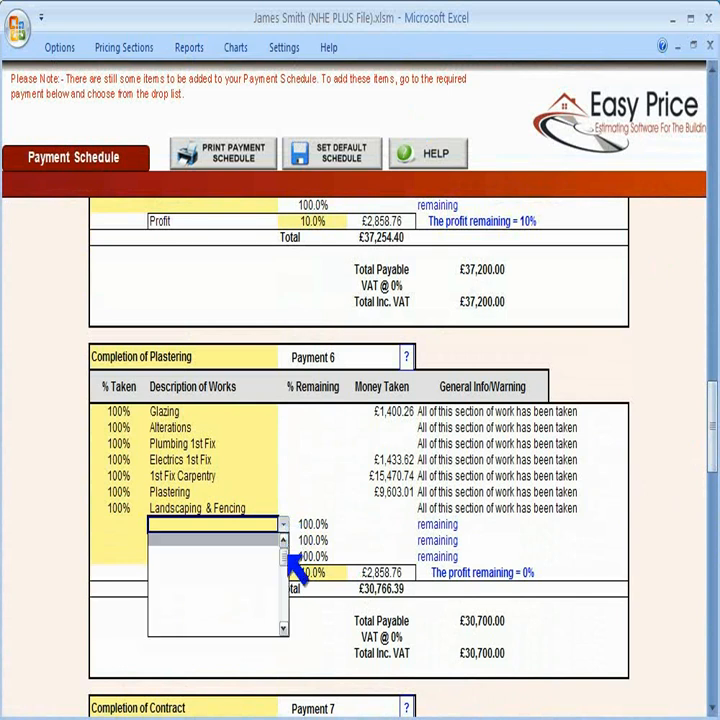
pyautogui.moveTo(287, 553); pyautogui.dragTo(283, 598)
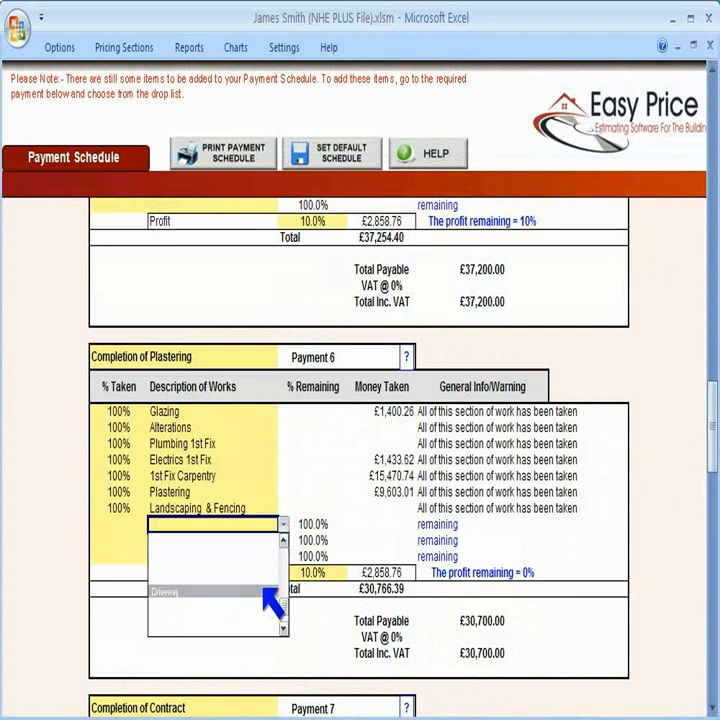
pyautogui.click(265, 592)
pyautogui.click(132, 527)
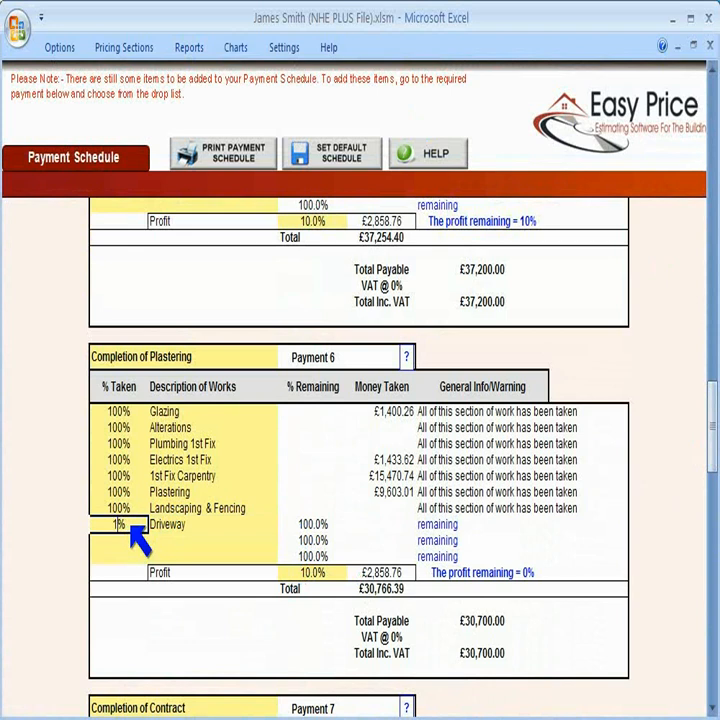
pyautogui.press('Return')
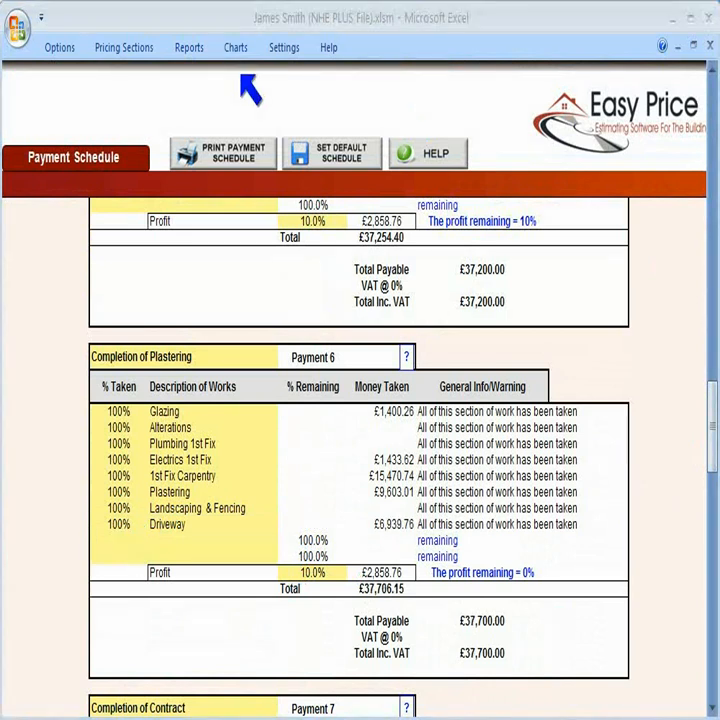
# Step: Open the Gantt chart of the work schedule and examine the Driveway item under the Completion of Plastering stage
pyautogui.click(236, 50)
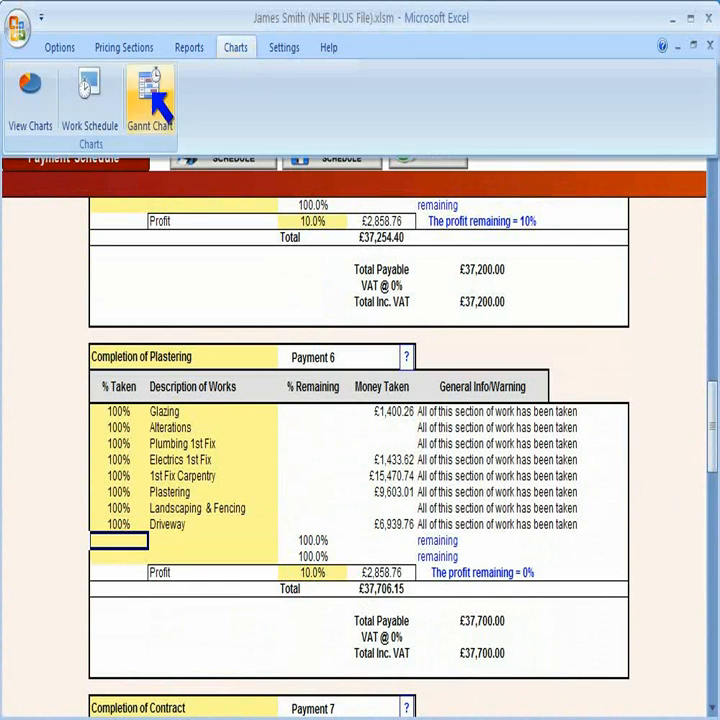
pyautogui.click(153, 90)
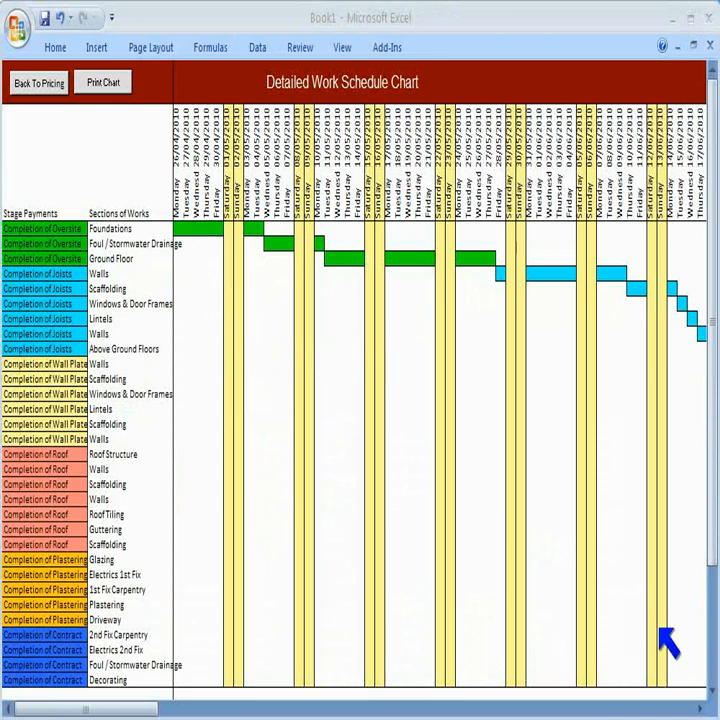
pyautogui.click(706, 710)
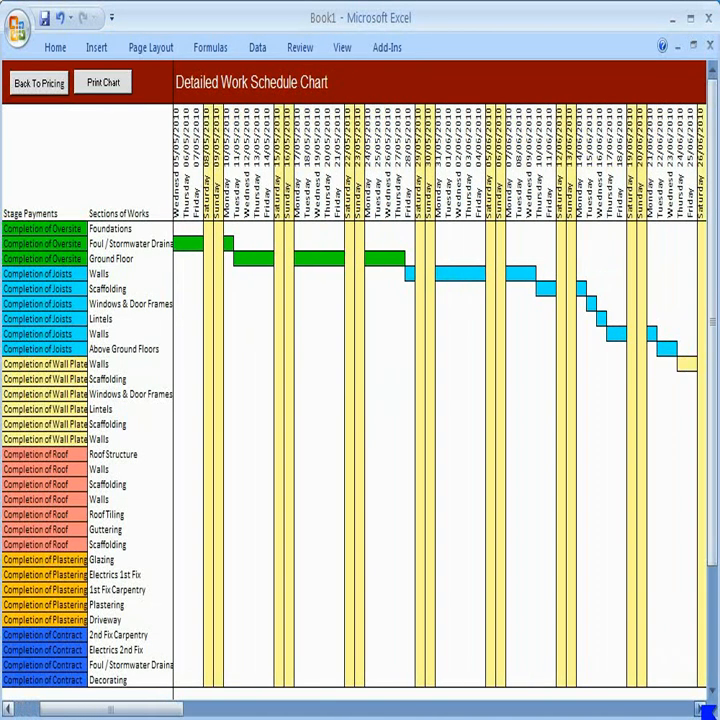